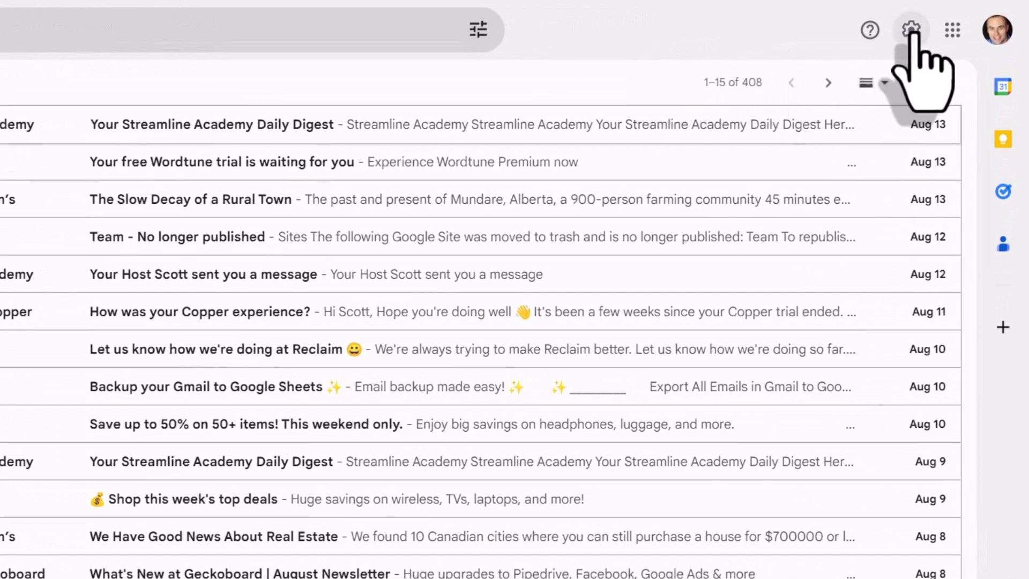
# Step: Turn on Templates under Gmail's Advanced settings via See all settings
pyautogui.click(910, 30)
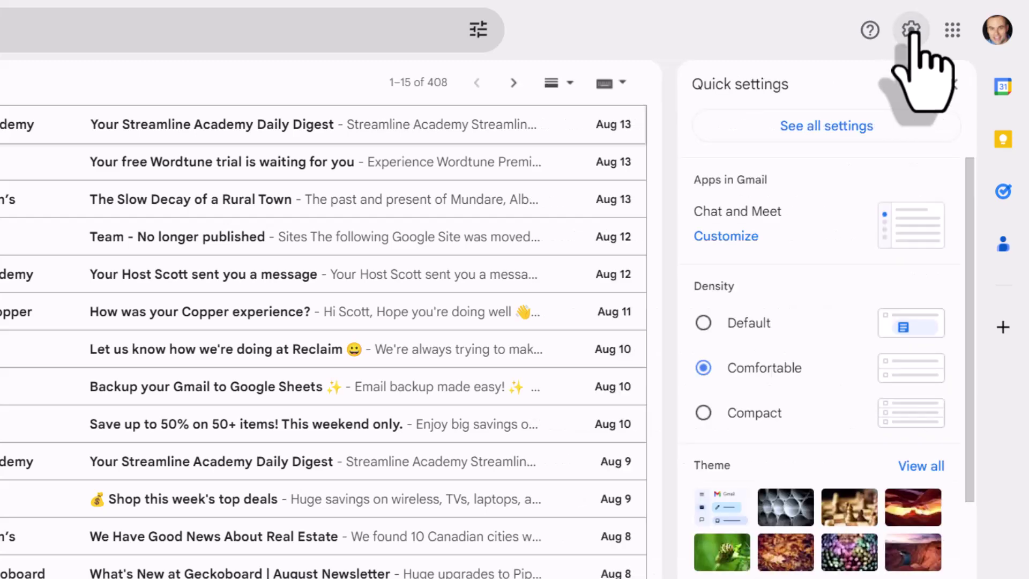
pyautogui.click(807, 137)
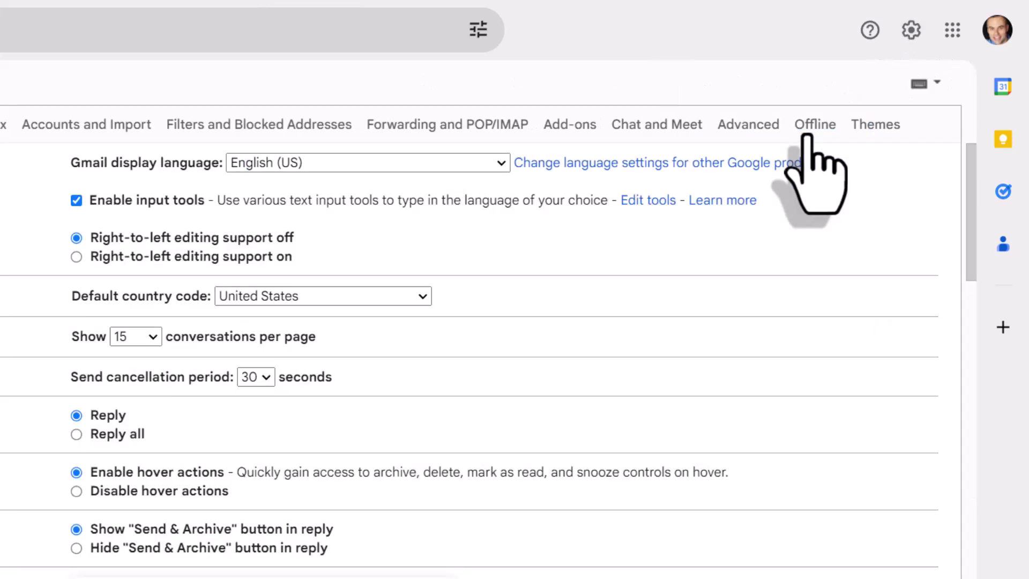
pyautogui.click(750, 127)
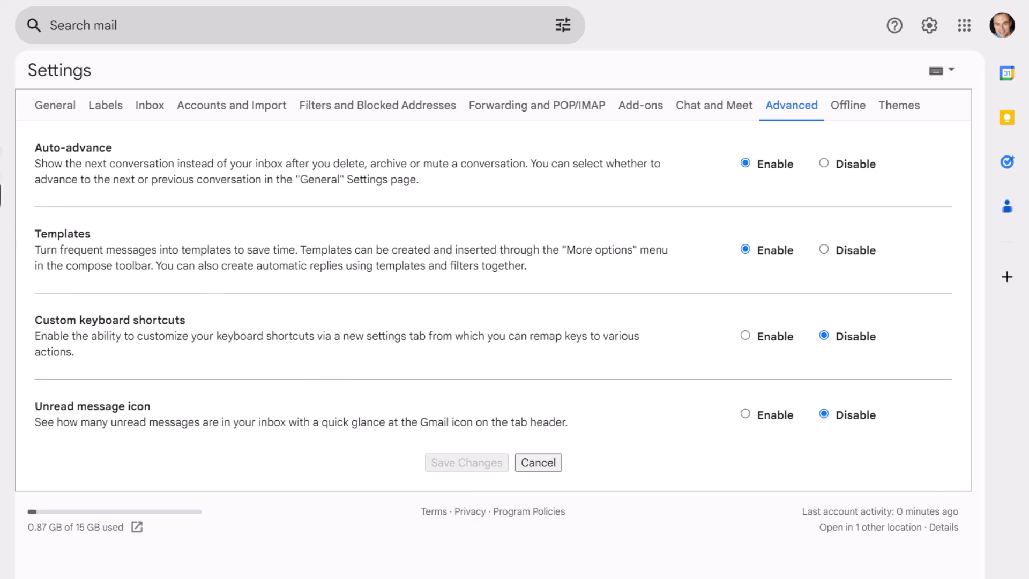
# Step: Back in the inbox, start a full-screen new message and bring up its More options menu
pyautogui.click(41, 108)
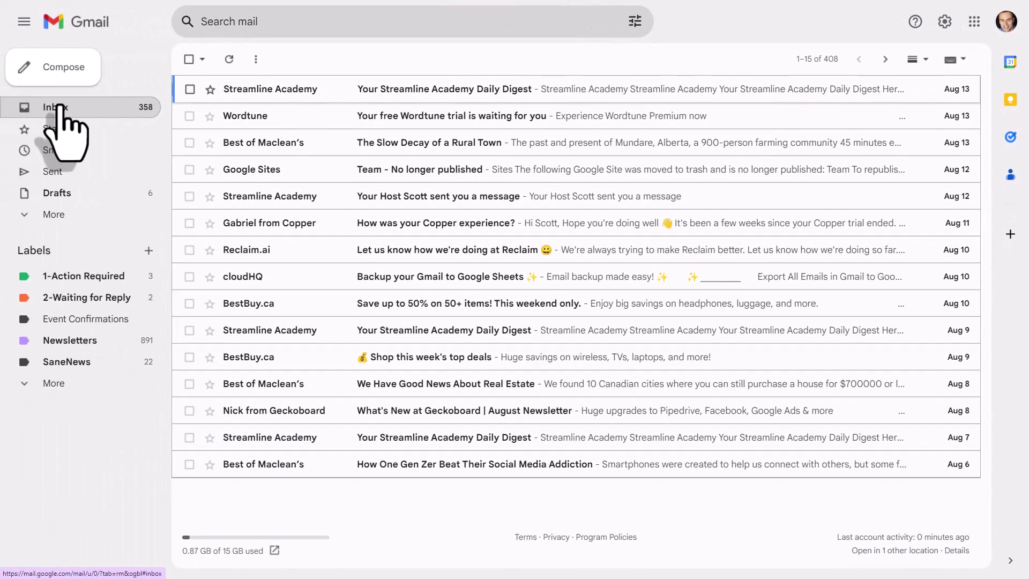
pyautogui.click(56, 72)
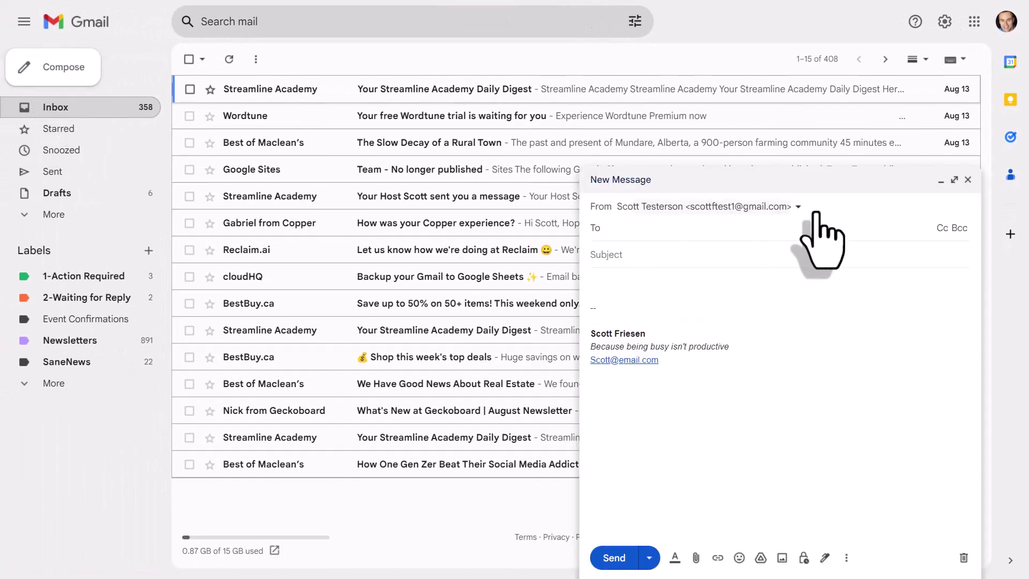
pyautogui.click(955, 179)
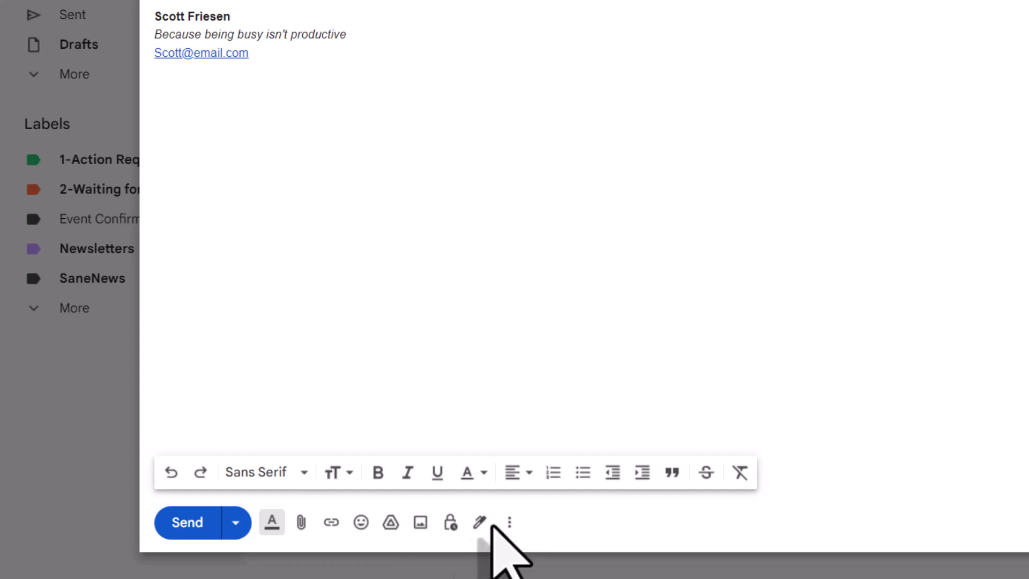
pyautogui.click(510, 522)
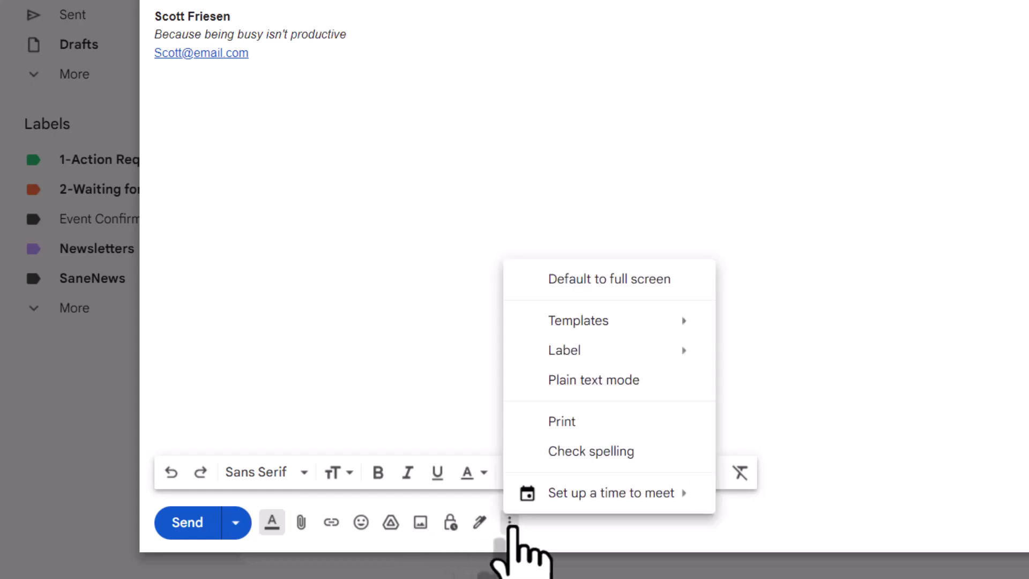
pyautogui.moveTo(535, 339)
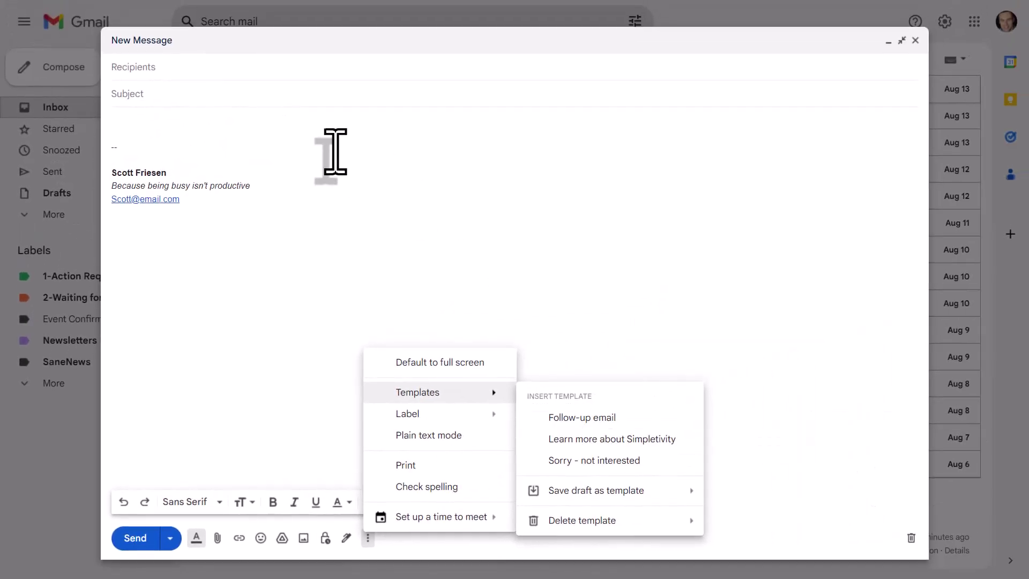
# Step: Insert the Follow-up email template into the new message
pyautogui.click(335, 151)
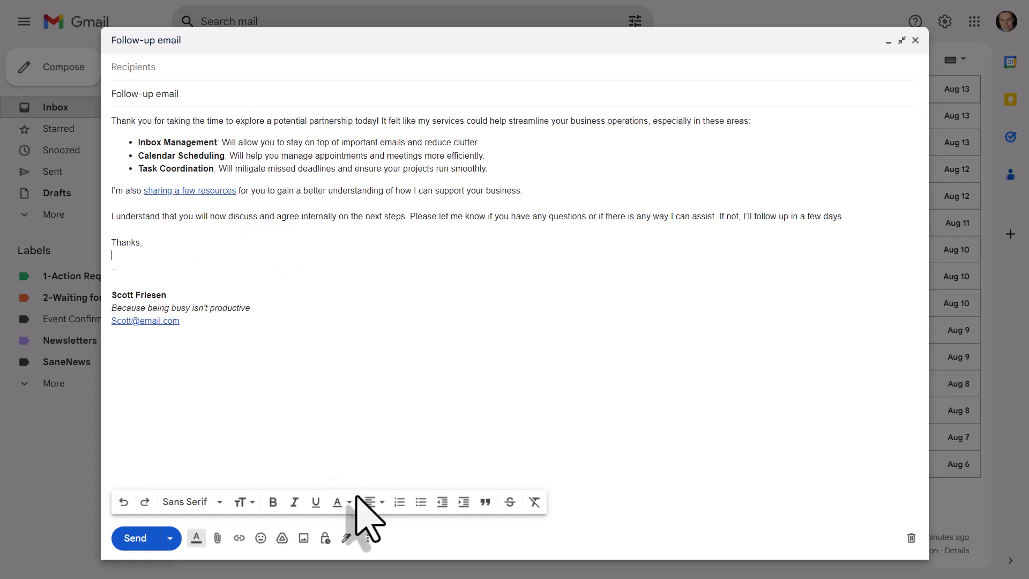
pyautogui.click(368, 538)
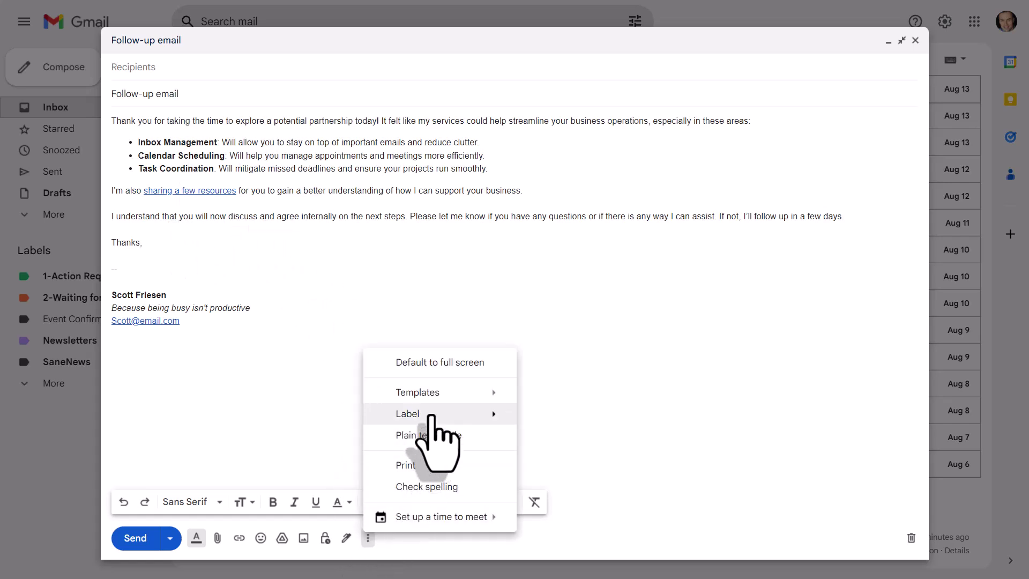
pyautogui.moveTo(436, 394)
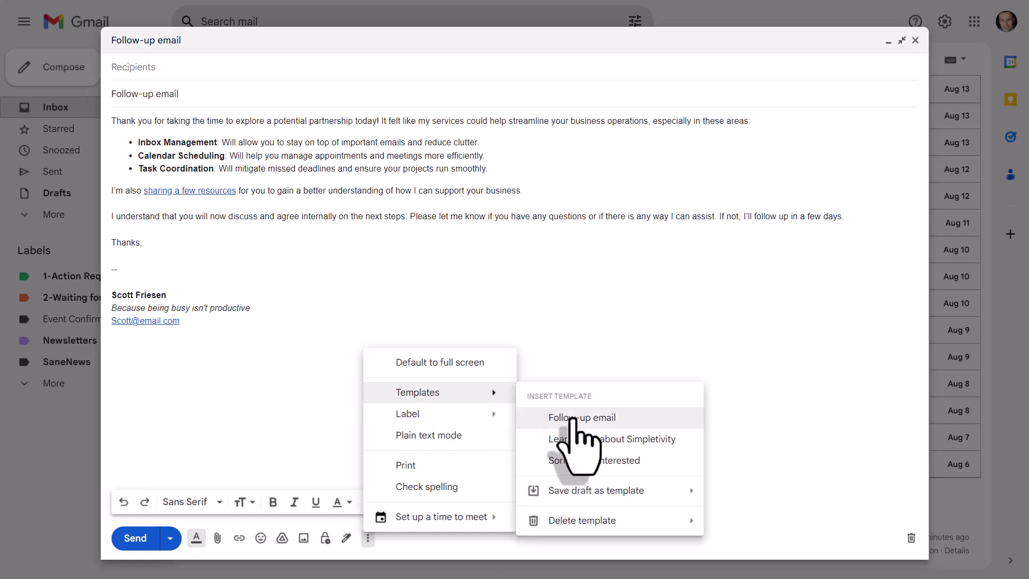
pyautogui.moveTo(596, 491)
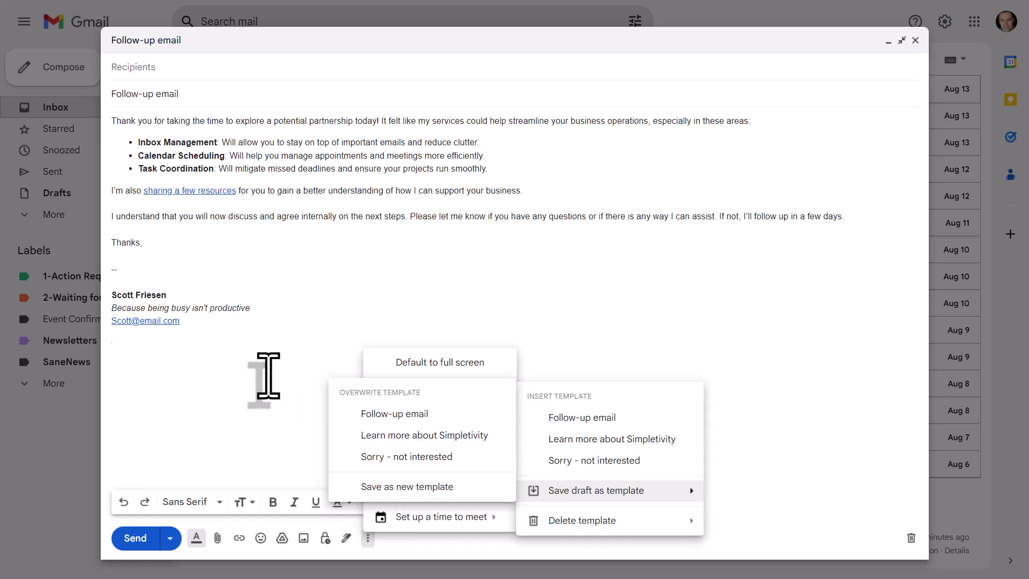
pyautogui.click(246, 354)
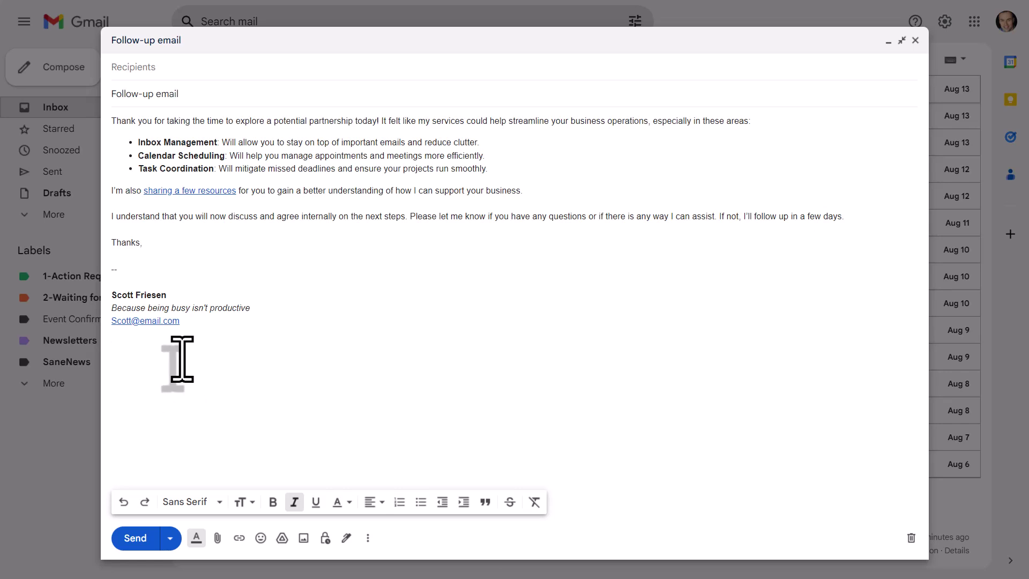
# Step: Delete the signature block and save the draft as new template 'Post meeting message'
pyautogui.moveTo(191, 324); pyautogui.dragTo(88, 281)
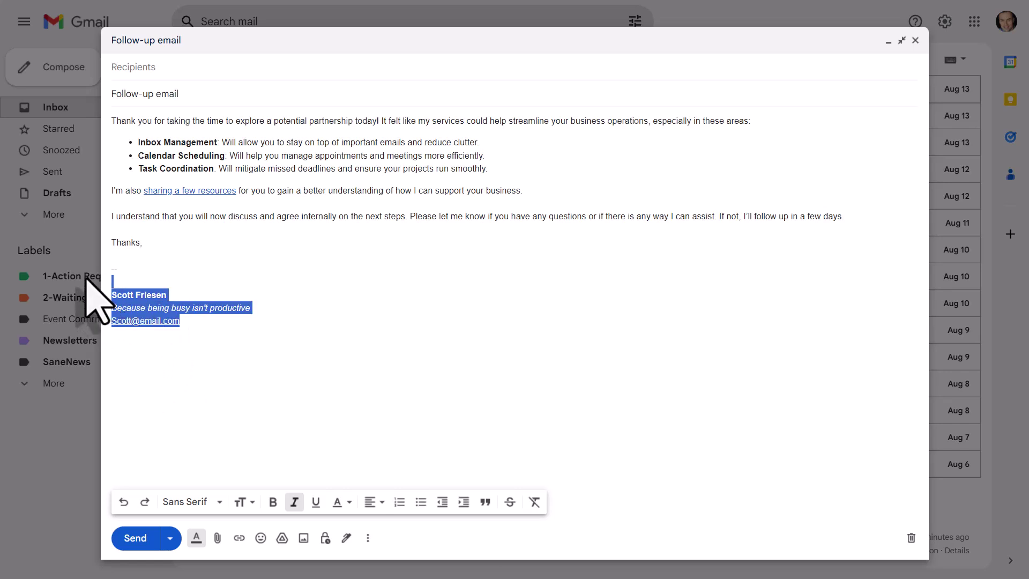
pyautogui.press('Delete')
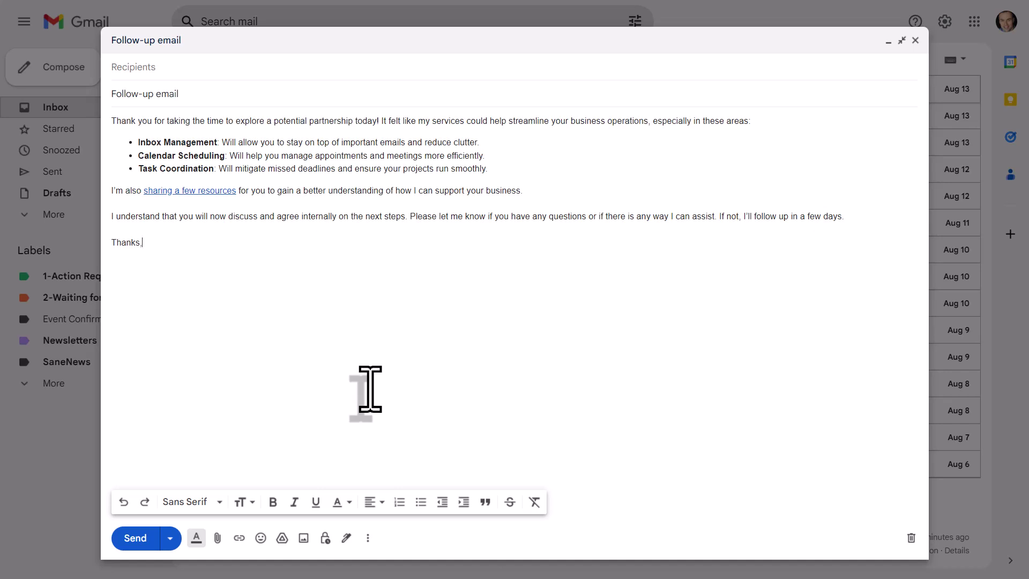
pyautogui.click(368, 538)
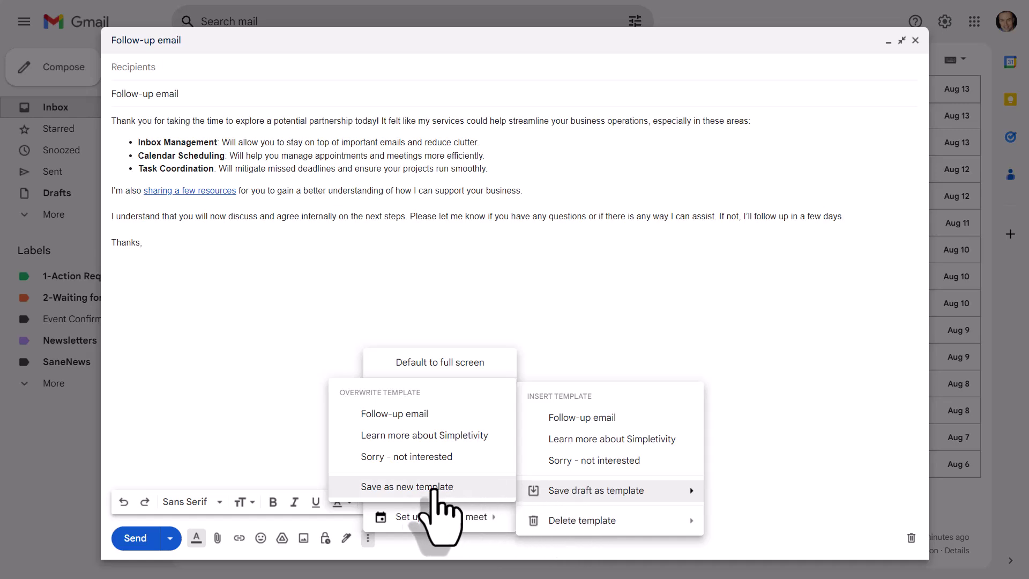
pyautogui.click(407, 486)
pyautogui.write('Post meeting message')
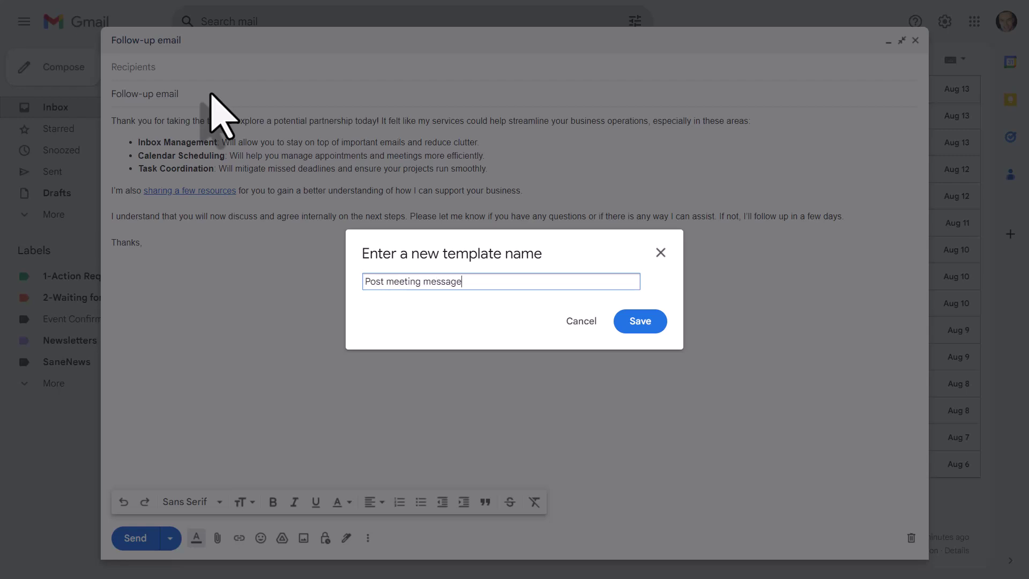
pyautogui.click(640, 321)
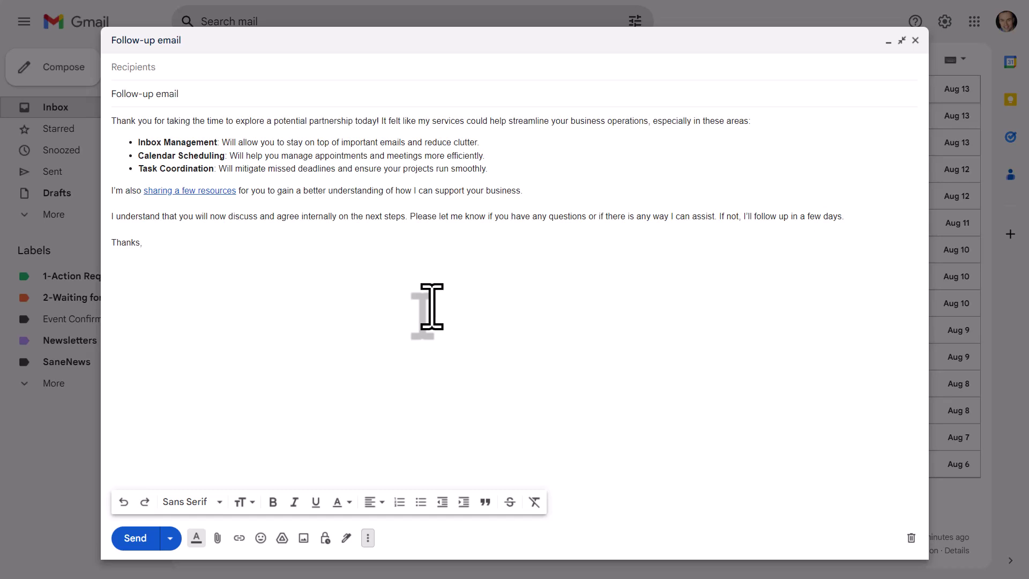
# Step: Fill the new message from the 'Post meeting message' template via More options > Templates
pyautogui.click(367, 538)
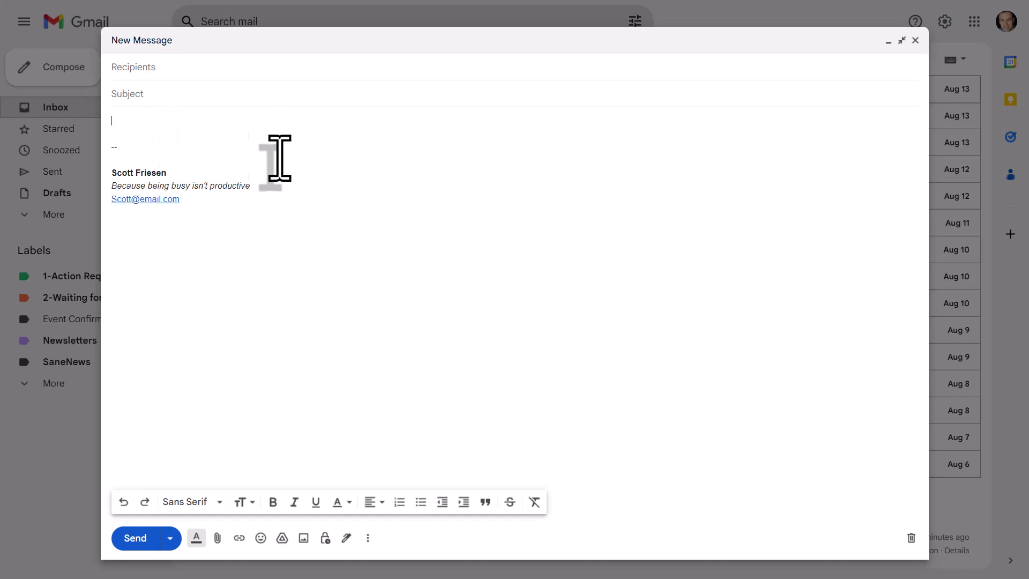
pyautogui.click(367, 538)
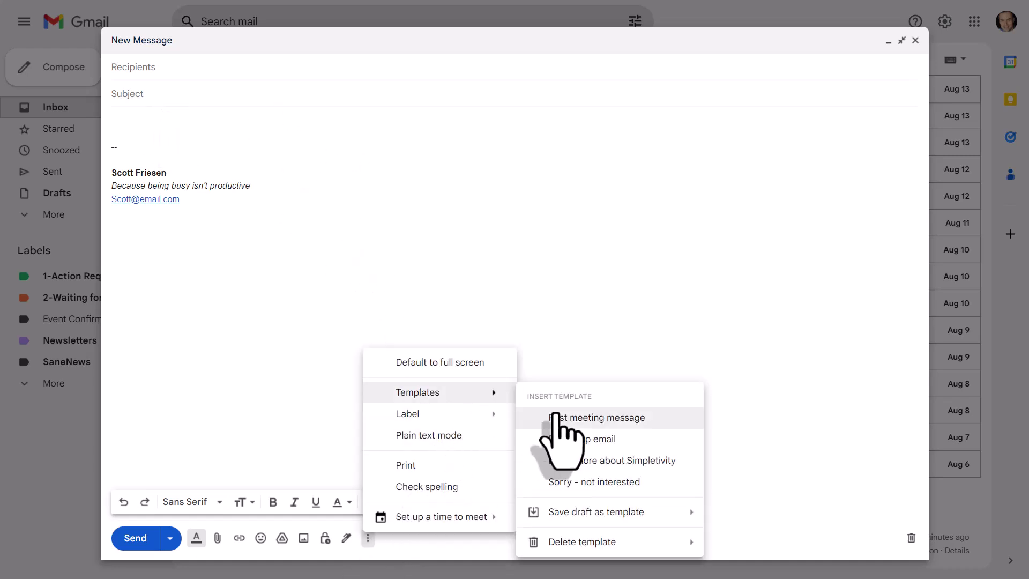
pyautogui.click(563, 418)
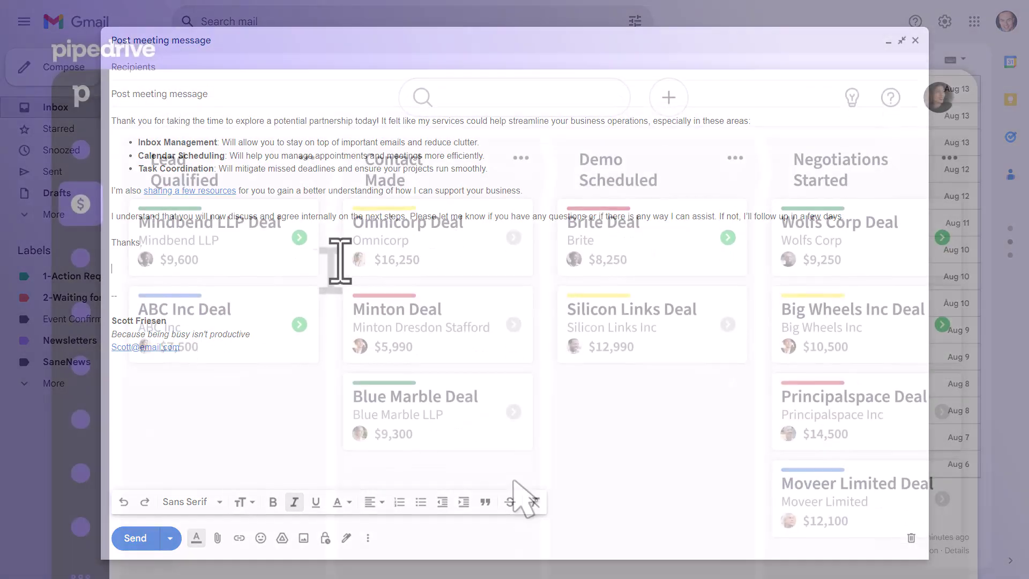
# Step: Generate a PAWSOM20 discount email with Pipedrive's Sales Assistant, then summarize the pet-treat customer's email
pyautogui.click(784, 100)
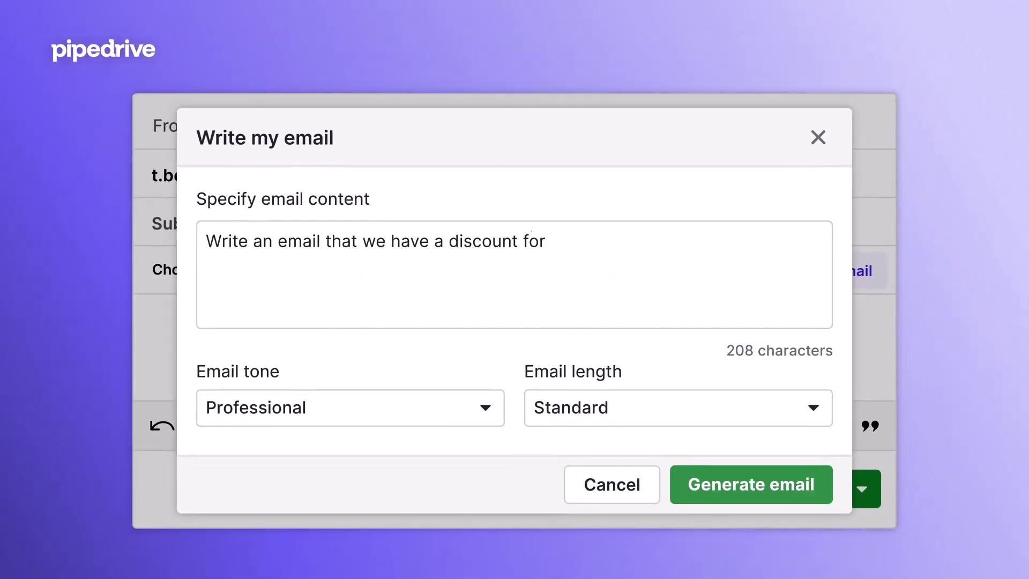
pyautogui.write(' them with code “PAWSOM20”')
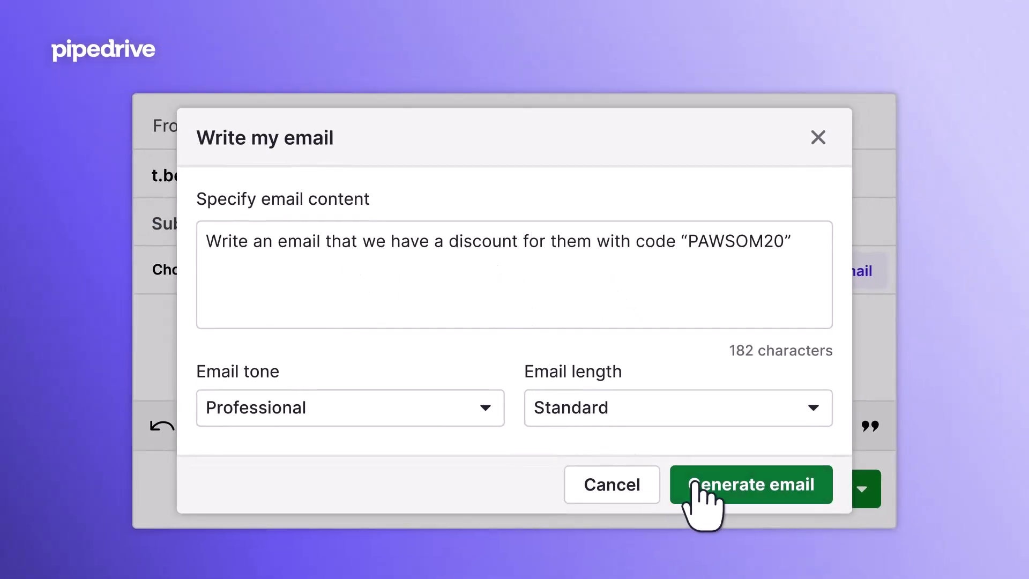
pyautogui.click(703, 501)
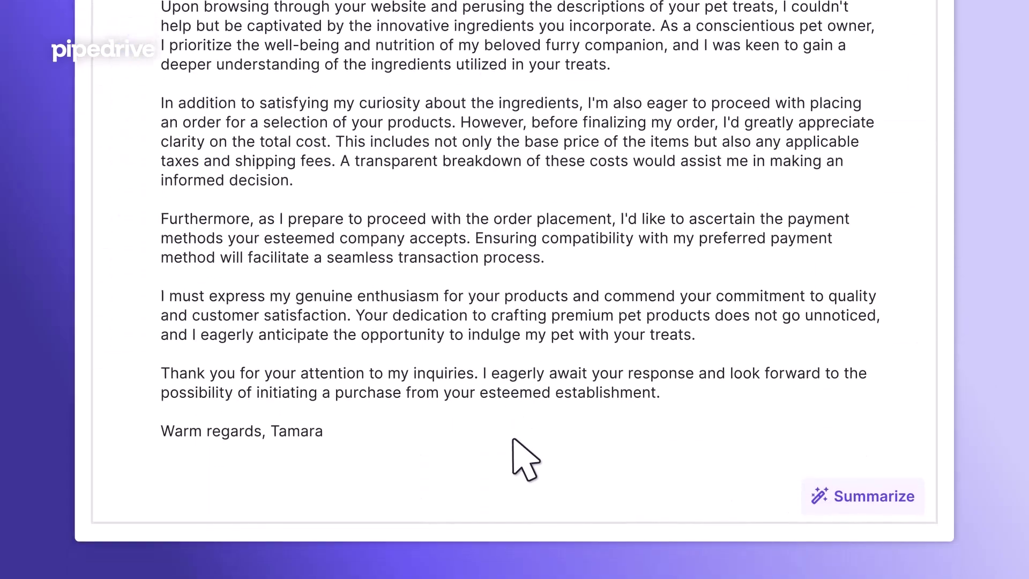
pyautogui.click(710, 440)
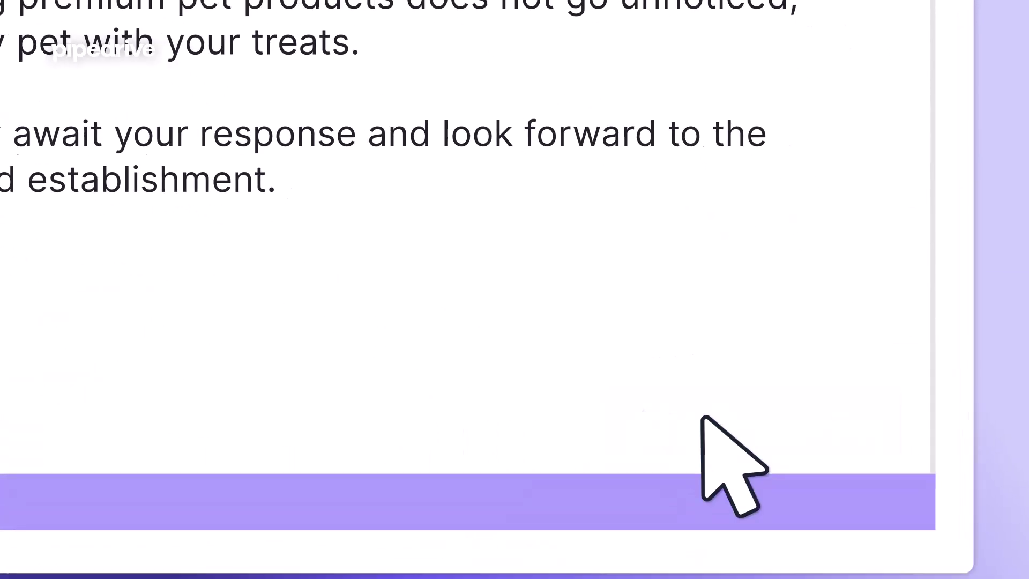